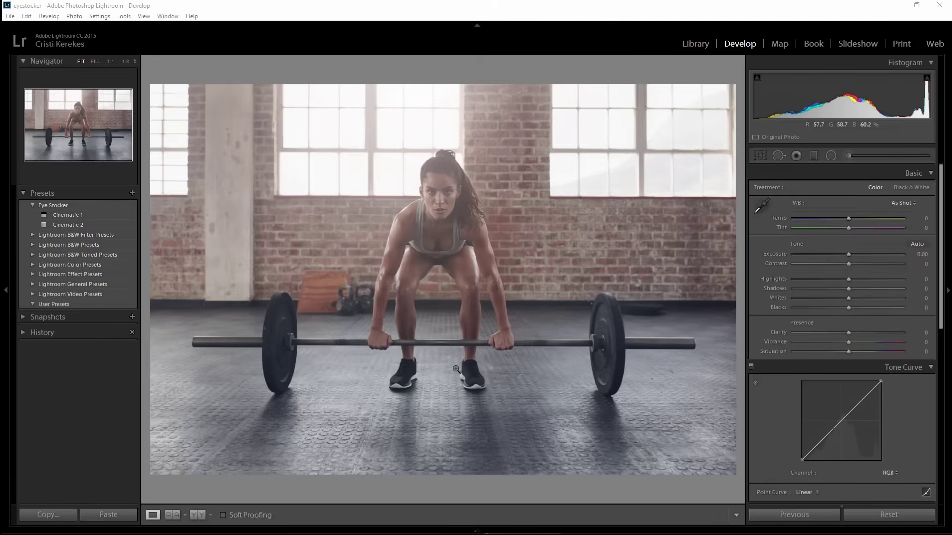
# Set Temp to -5 and Highlights to -85, leaving contrast near zero
pyautogui.moveTo(849, 267)
pyautogui.mouseDown()
pyautogui.moveTo(804, 268)
pyautogui.moveTo(844, 276)
pyautogui.mouseUp()
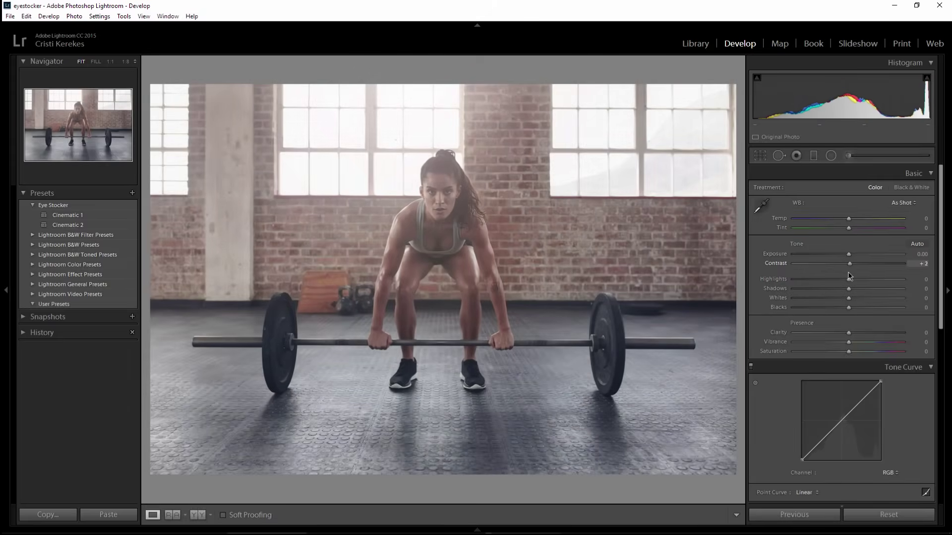
pyautogui.moveTo(844, 276); pyautogui.dragTo(848, 276)
pyautogui.moveTo(850, 222)
pyautogui.mouseDown()
pyautogui.moveTo(856, 229)
pyautogui.moveTo(845, 228)
pyautogui.mouseUp()
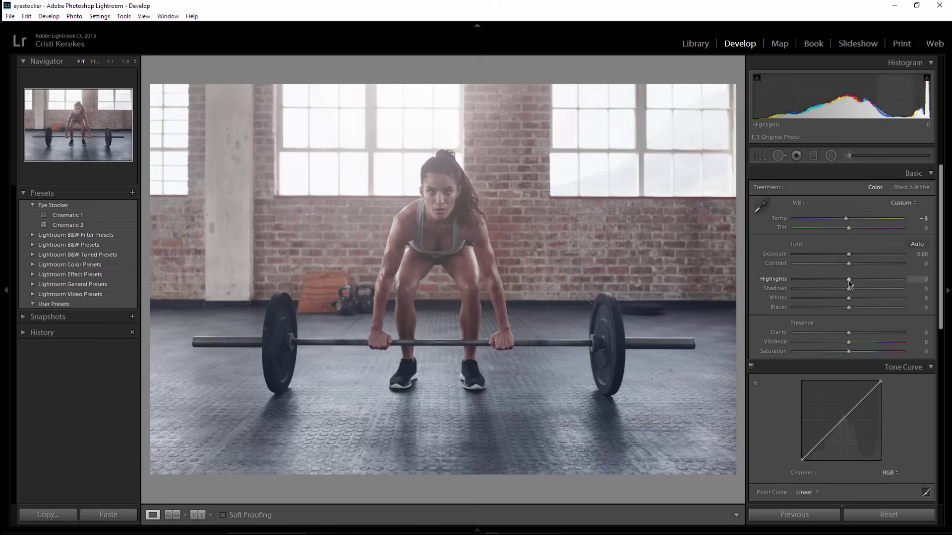
pyautogui.moveTo(839, 283)
pyautogui.mouseDown()
pyautogui.moveTo(784, 283)
pyautogui.moveTo(803, 290)
pyautogui.mouseUp()
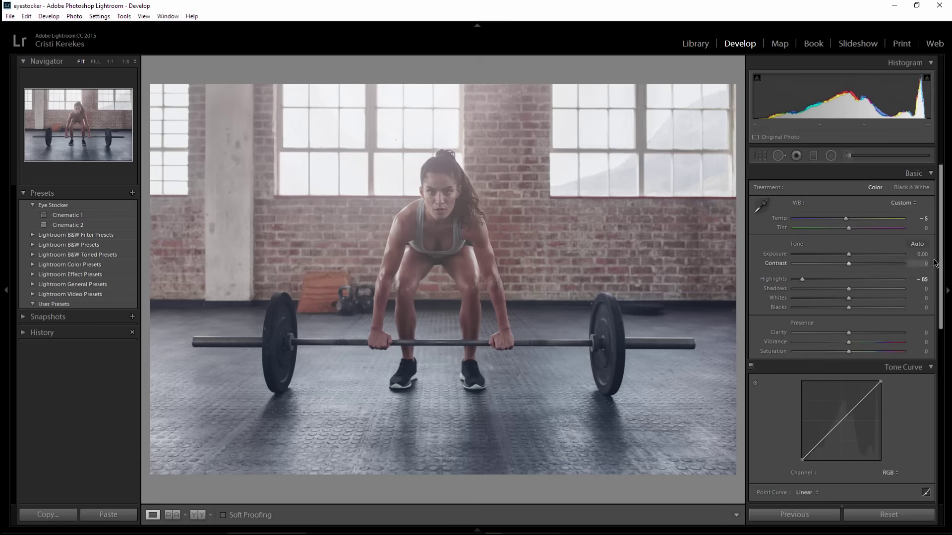
pyautogui.moveTo(941, 262); pyautogui.dragTo(948, 413)
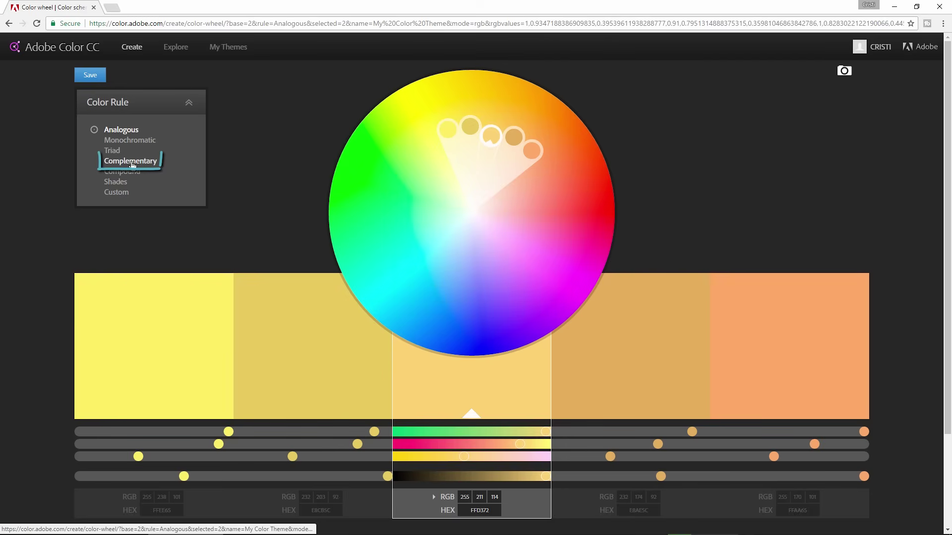
# Choose the Complementary rule and drag the base colour to saturated red, giving a red-green theme
pyautogui.click(130, 161)
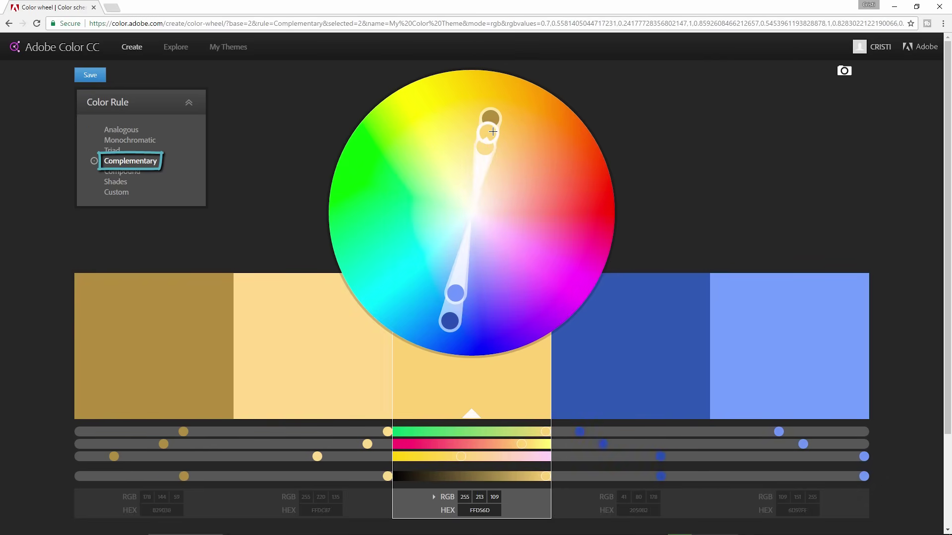
pyautogui.moveTo(495, 121)
pyautogui.mouseDown()
pyautogui.moveTo(489, 80)
pyautogui.moveTo(583, 180)
pyautogui.moveTo(543, 141)
pyautogui.moveTo(448, 134)
pyautogui.moveTo(377, 156)
pyautogui.moveTo(382, 246)
pyautogui.moveTo(404, 283)
pyautogui.moveTo(436, 302)
pyautogui.moveTo(513, 302)
pyautogui.moveTo(559, 255)
pyautogui.moveTo(572, 185)
pyautogui.moveTo(572, 199)
pyautogui.mouseUp()
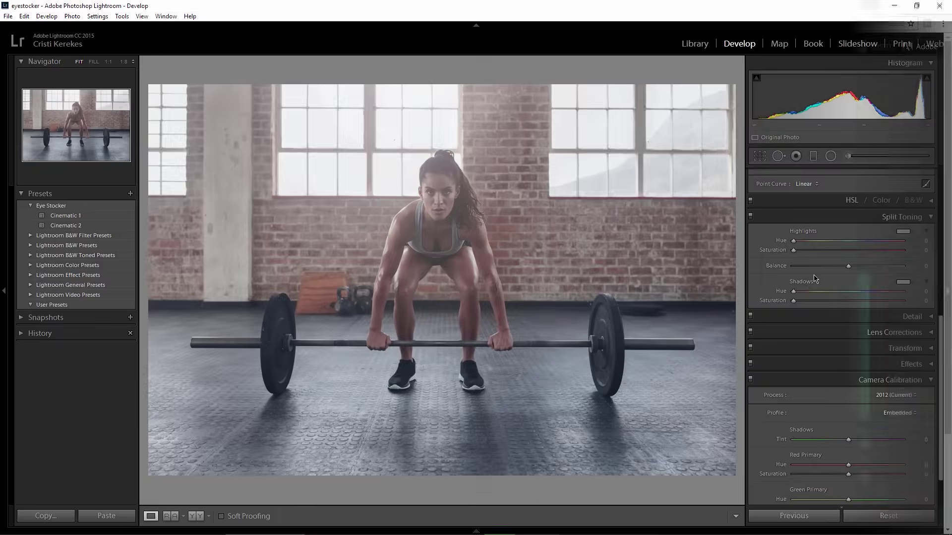
# Choose a teal-green Split Toning highlight tint at Hue 134
pyautogui.click(903, 232)
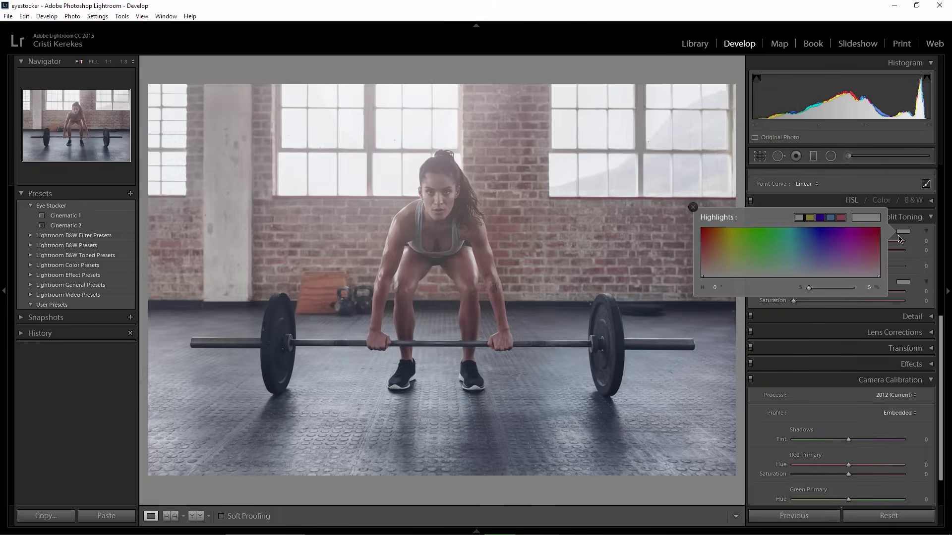
pyautogui.click(759, 236)
pyautogui.moveTo(759, 236); pyautogui.dragTo(769, 238)
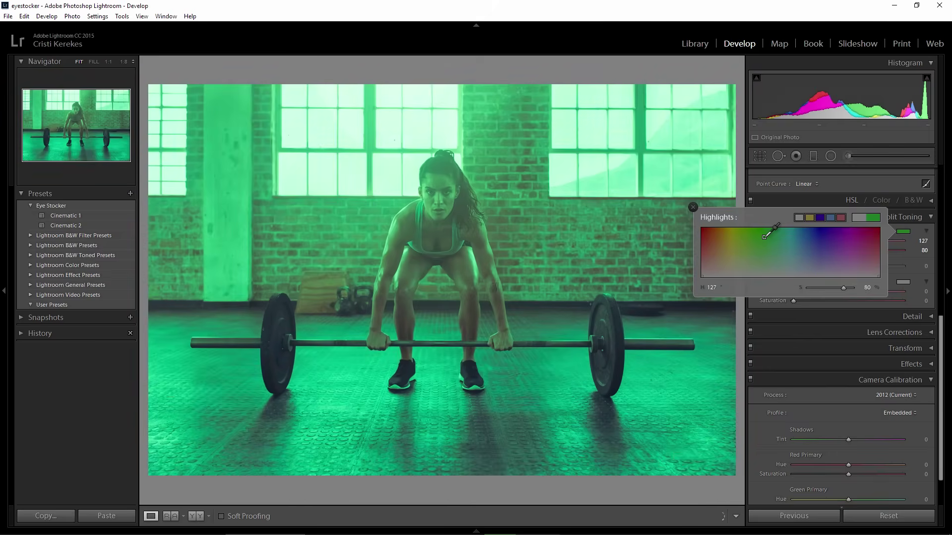
pyautogui.click(693, 207)
pyautogui.moveTo(864, 256); pyautogui.dragTo(827, 256)
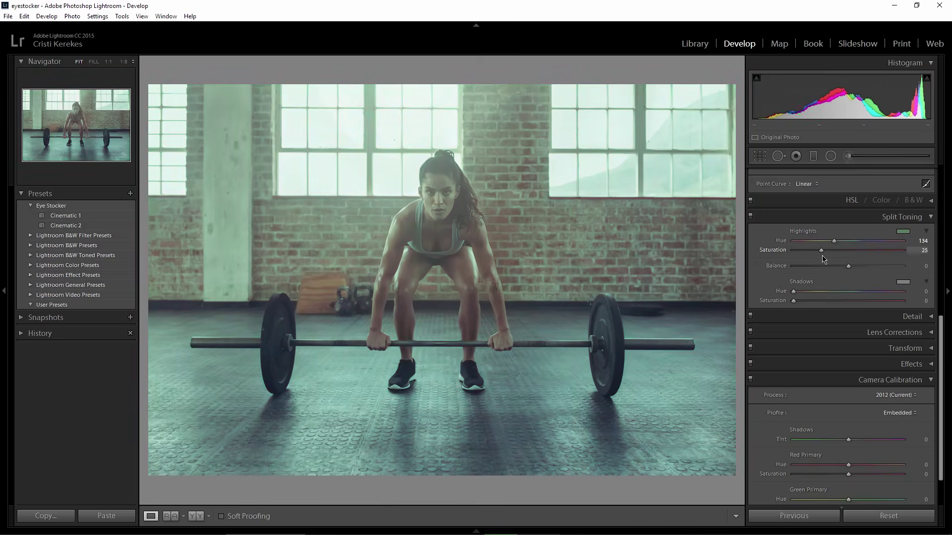
# Choose a red shadow tint at Hue 0
pyautogui.click(903, 283)
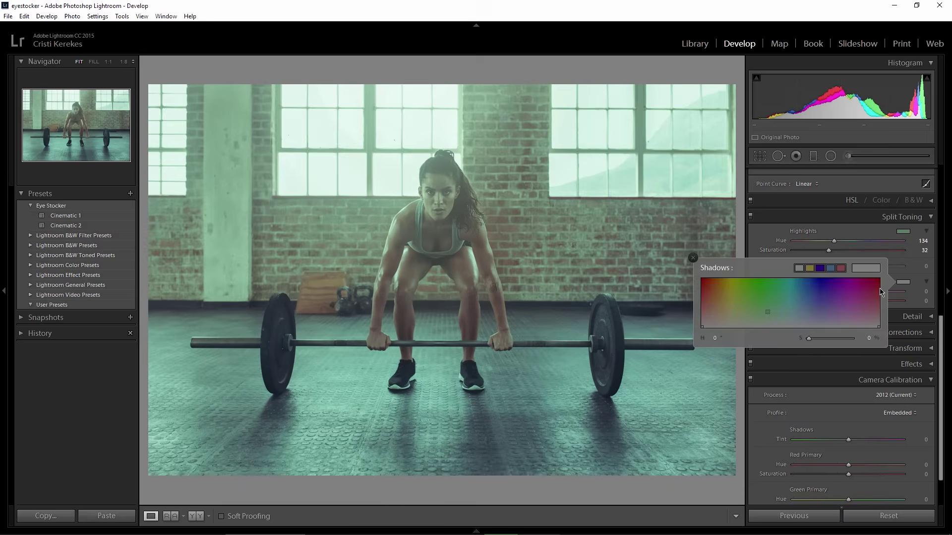
pyautogui.moveTo(880, 290)
pyautogui.mouseDown()
pyautogui.moveTo(882, 279)
pyautogui.moveTo(879, 303)
pyautogui.mouseUp()
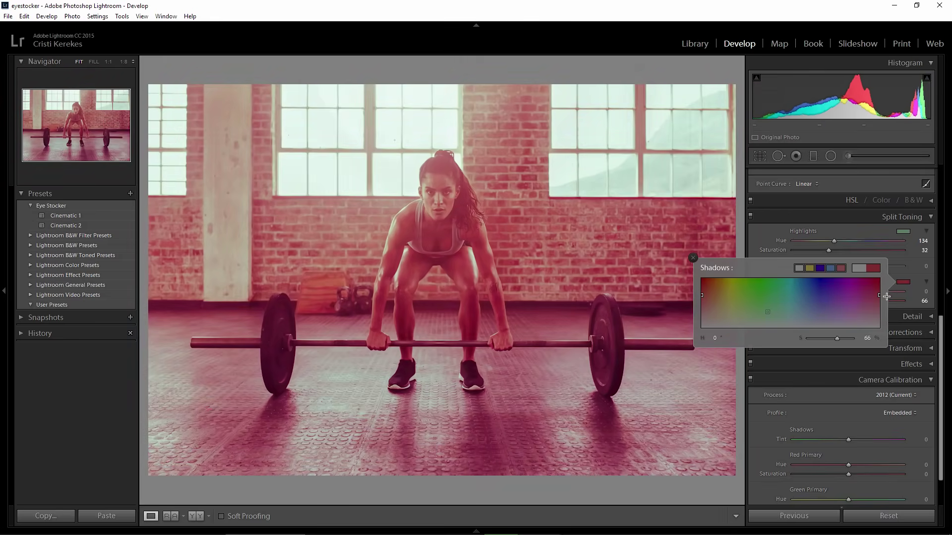
pyautogui.click(693, 259)
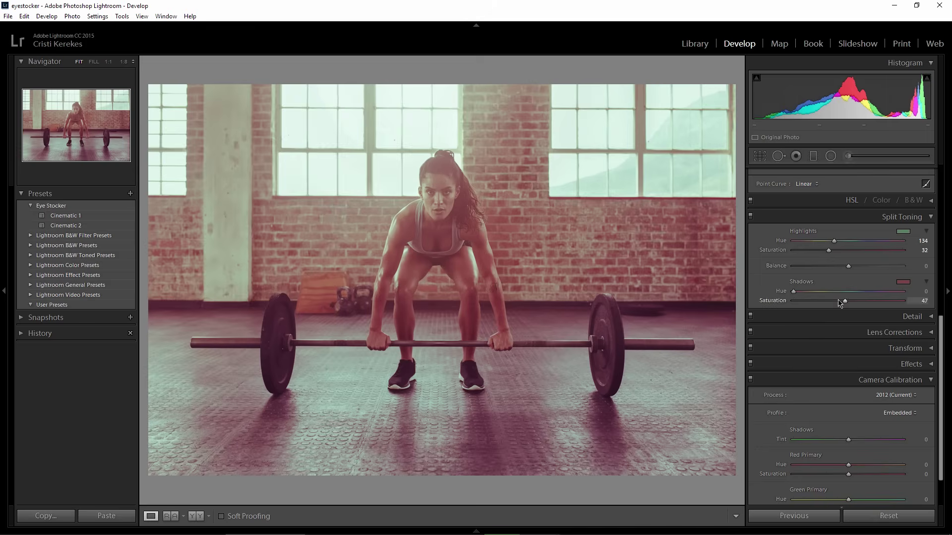
# Lower highlight saturation to 15 and shadow saturation to 16, and set Balance to +19
pyautogui.moveTo(828, 250); pyautogui.dragTo(811, 256)
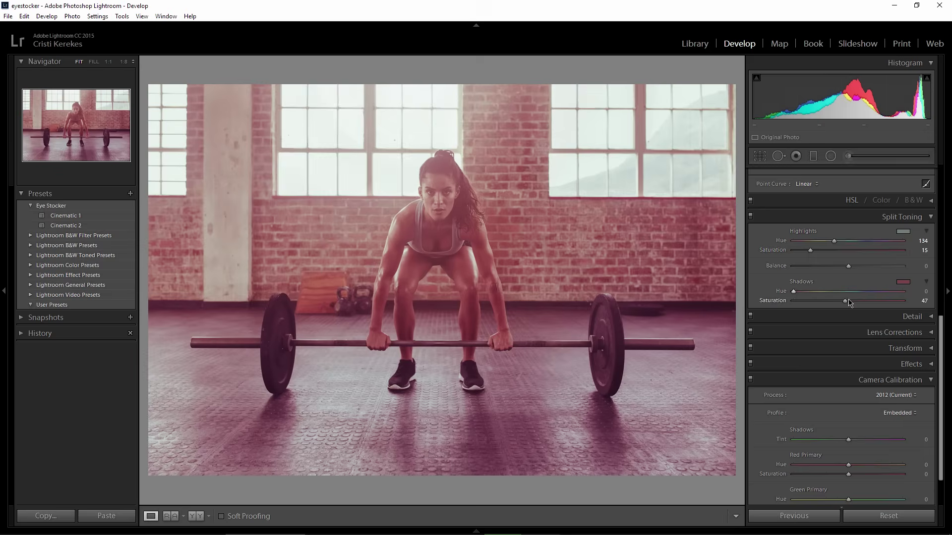
pyautogui.moveTo(845, 300); pyautogui.dragTo(814, 305)
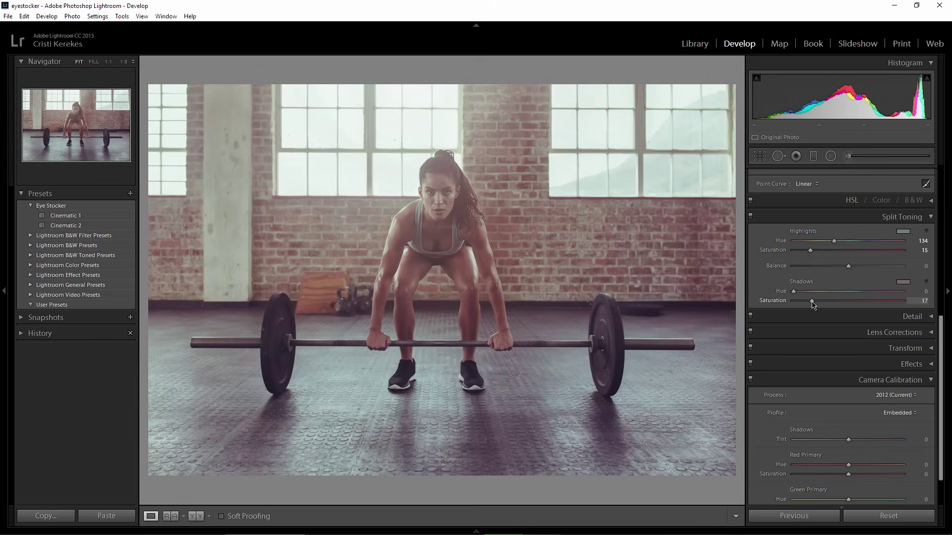
pyautogui.moveTo(812, 304); pyautogui.dragTo(813, 304)
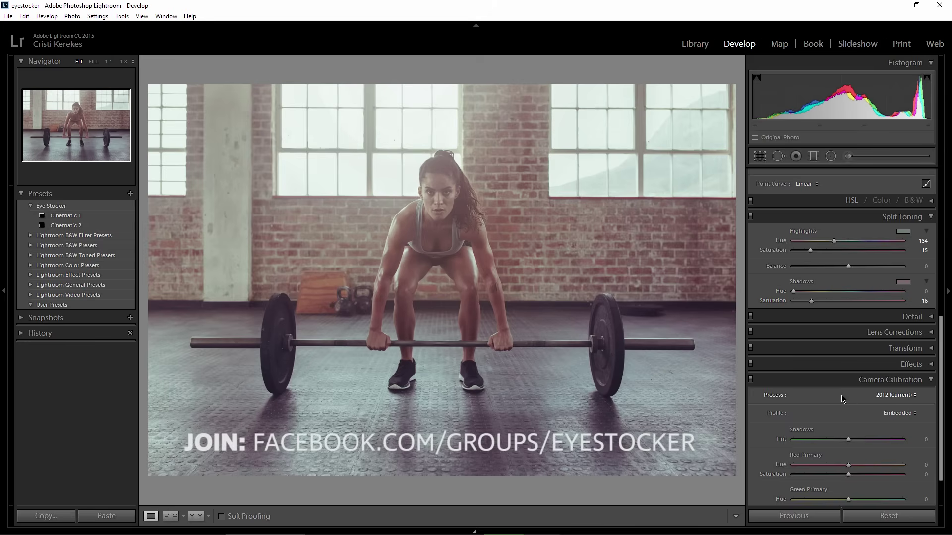
pyautogui.moveTo(849, 266)
pyautogui.mouseDown()
pyautogui.moveTo(878, 268)
pyautogui.moveTo(815, 267)
pyautogui.moveTo(860, 277)
pyautogui.mouseUp()
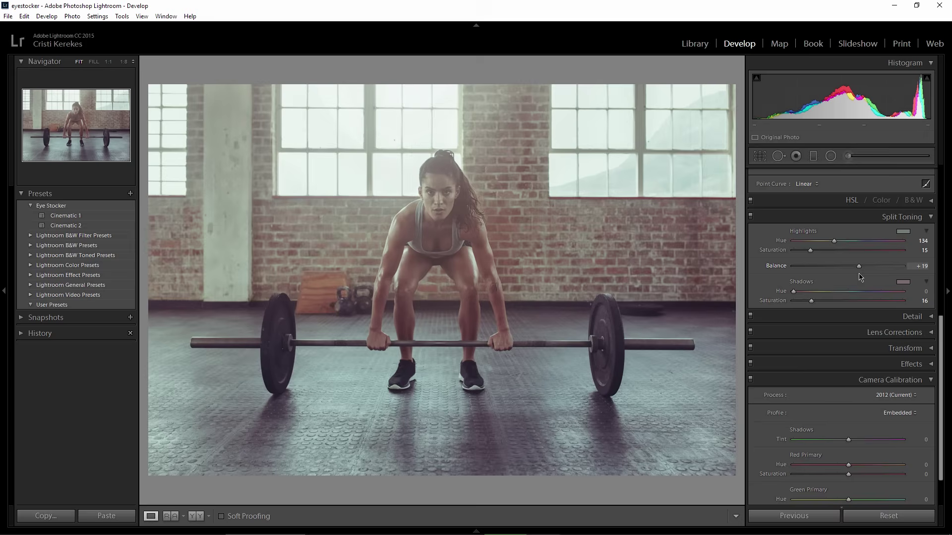
pyautogui.scroll(-2, 943, 358)
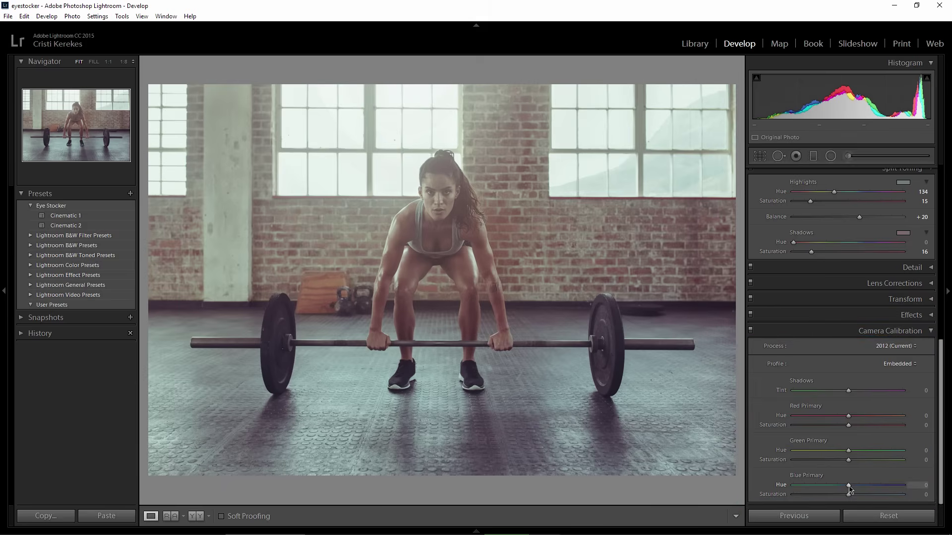
# Set Blue Primary Hue to -40 and Saturation to +100 in Camera Calibration
pyautogui.moveTo(843, 487); pyautogui.dragTo(836, 486)
pyautogui.click(922, 487)
pyautogui.write('0')
pyautogui.press('Return')
pyautogui.moveTo(856, 501); pyautogui.dragTo(905, 512)
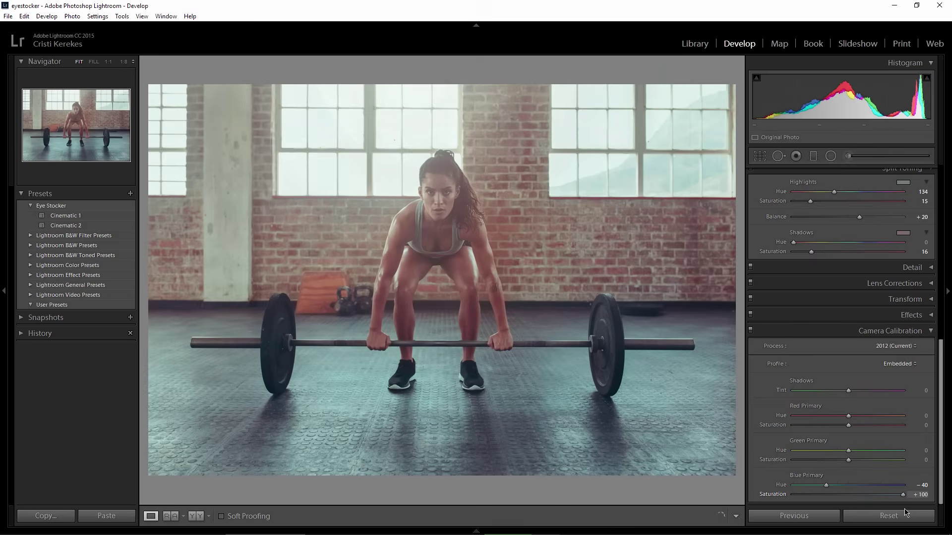
# Toggle Camera Calibration off and on to compare, leaving it enabled
pyautogui.click(750, 331)
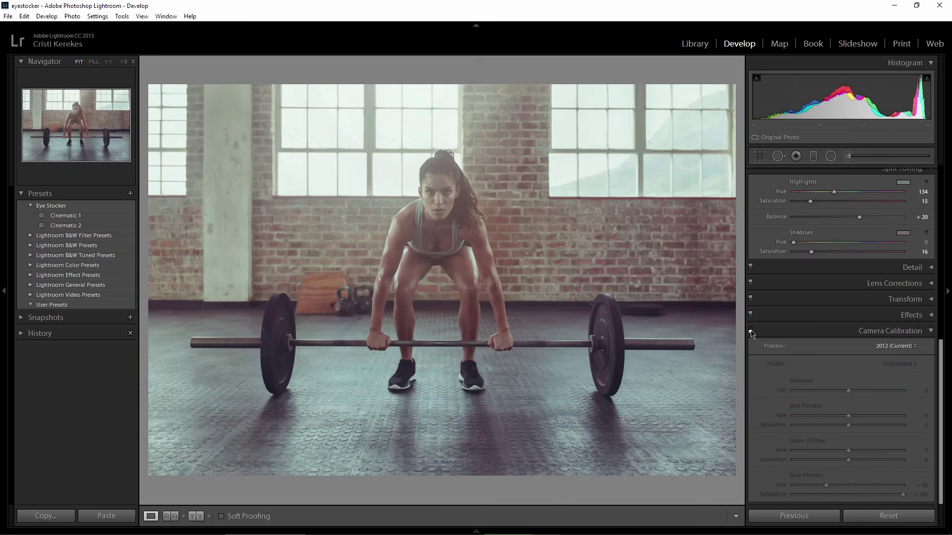
pyautogui.click(750, 332)
pyautogui.click(750, 331)
pyautogui.click(750, 331)
pyautogui.click(750, 331)
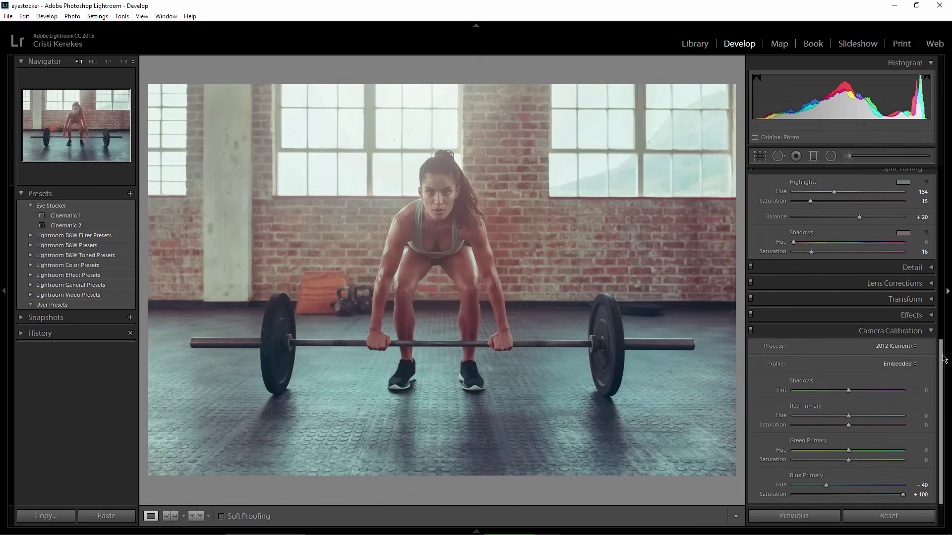
pyautogui.scroll(10, 942, 361)
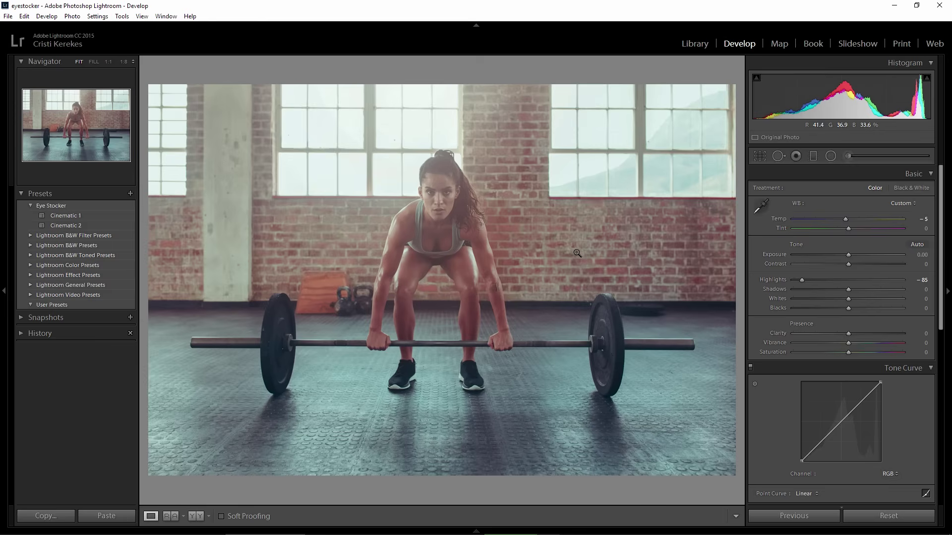
# Crop the photo to a 16:9 frame with the lifter and barbell centred
pyautogui.click(760, 157)
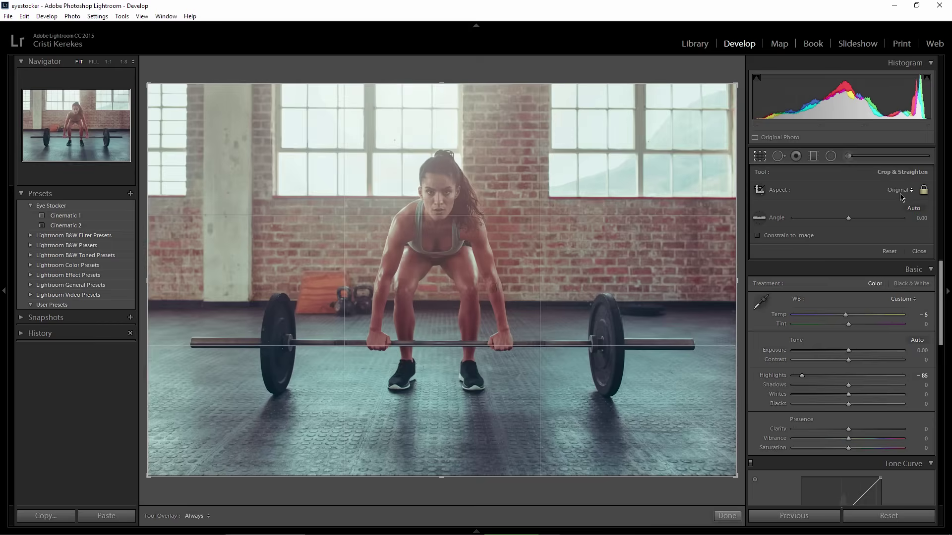
pyautogui.click(900, 193)
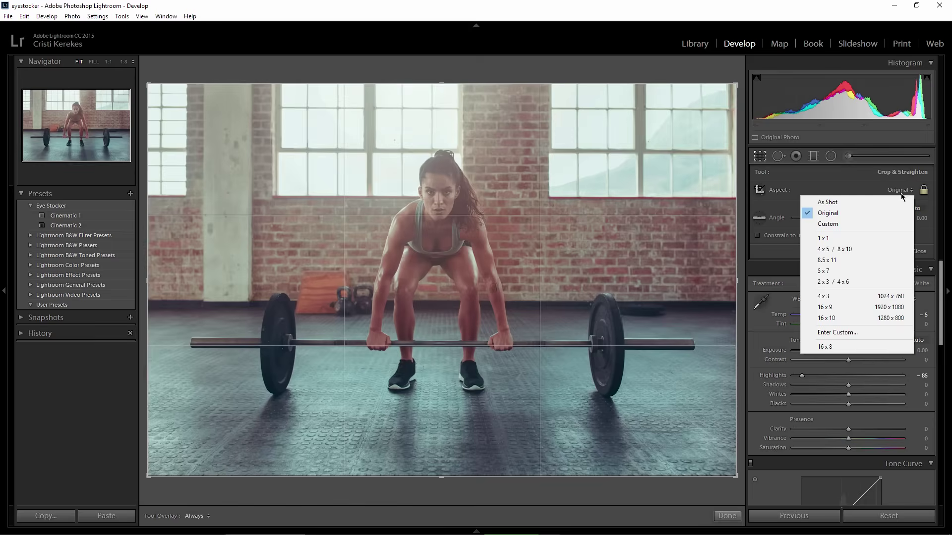
pyautogui.click(860, 311)
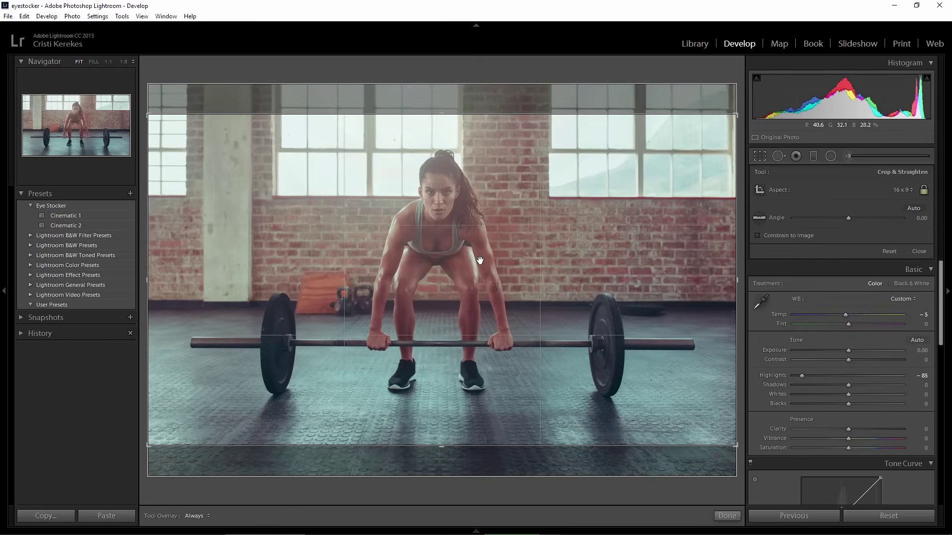
pyautogui.moveTo(472, 277); pyautogui.dragTo(473, 288)
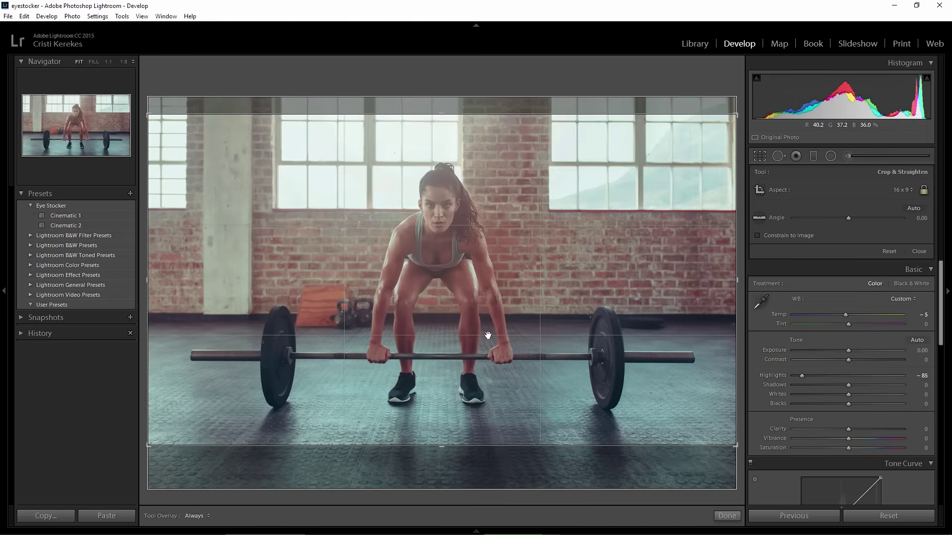
pyautogui.moveTo(451, 326); pyautogui.dragTo(452, 315)
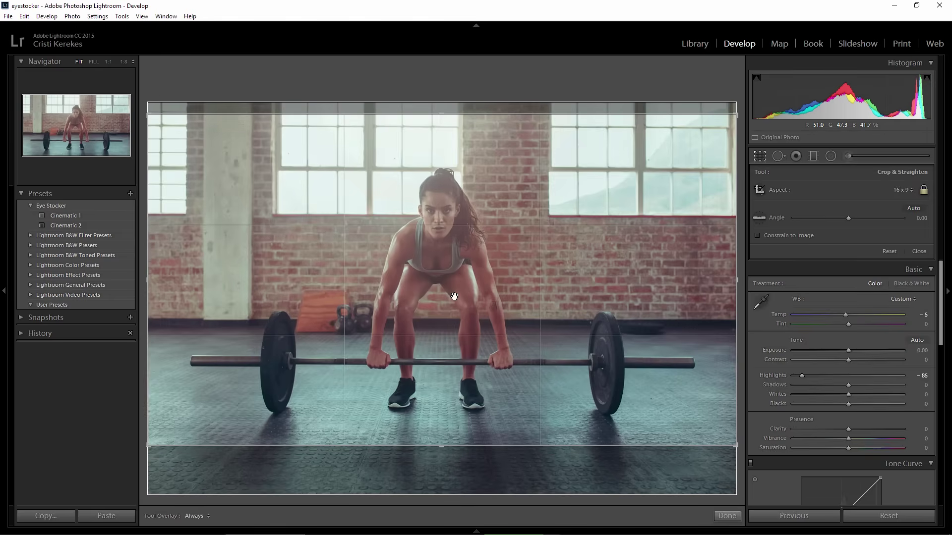
pyautogui.press('Return')
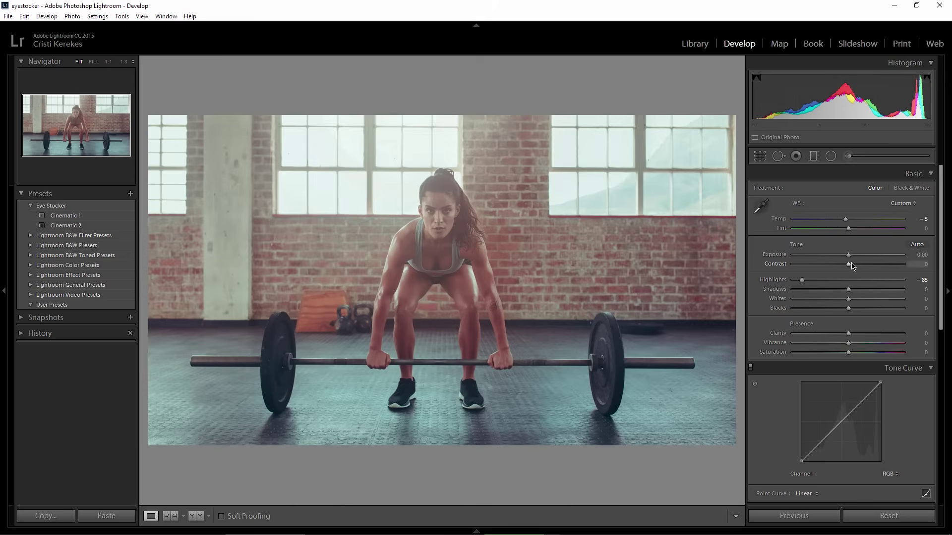
# Raise Contrast to +76 and lift the tone curve's black point for a matte fade
pyautogui.moveTo(848, 264); pyautogui.dragTo(896, 277)
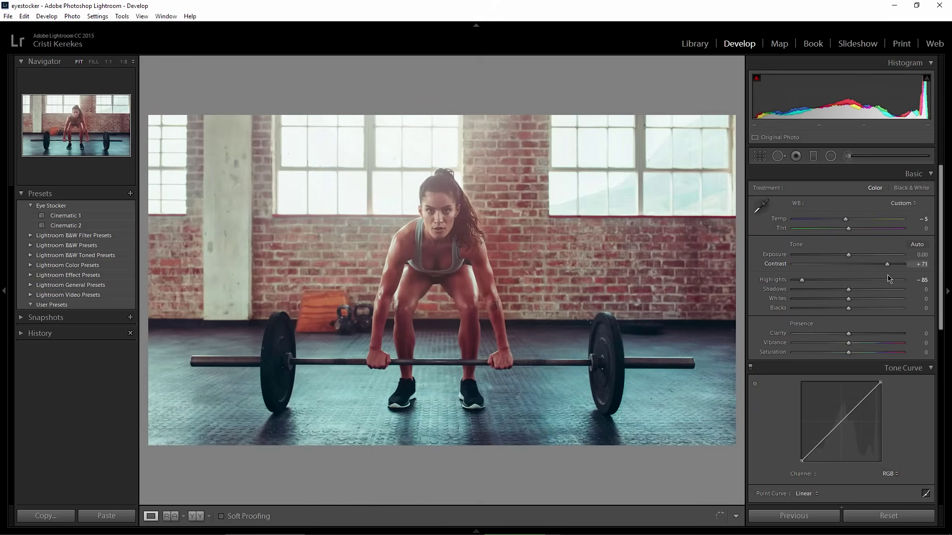
pyautogui.moveTo(896, 278); pyautogui.dragTo(891, 280)
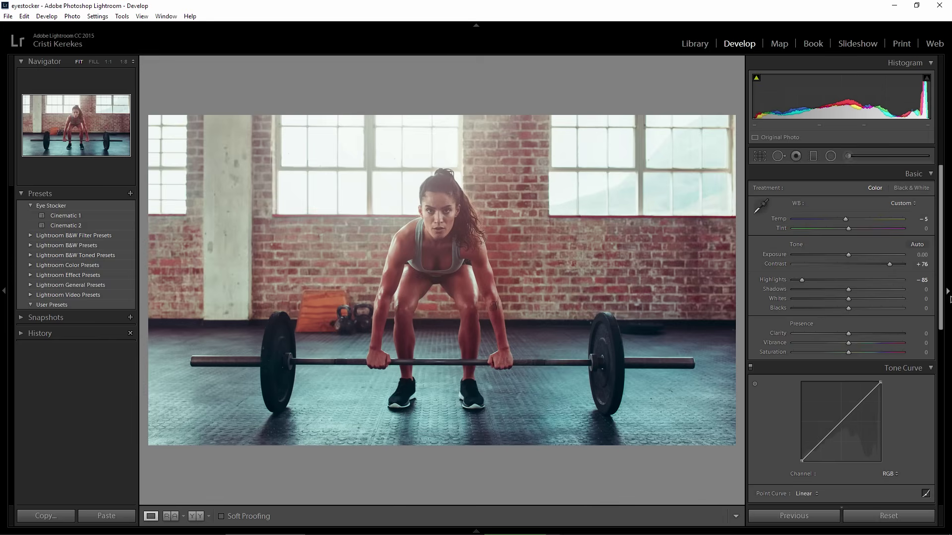
pyautogui.moveTo(944, 300); pyautogui.dragTo(944, 355)
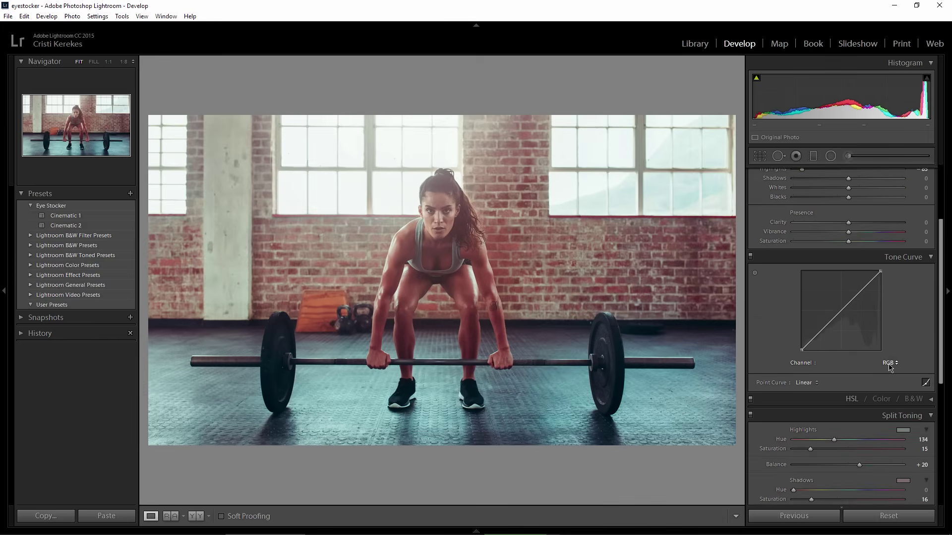
pyautogui.click(819, 331)
pyautogui.moveTo(802, 349); pyautogui.dragTo(802, 342)
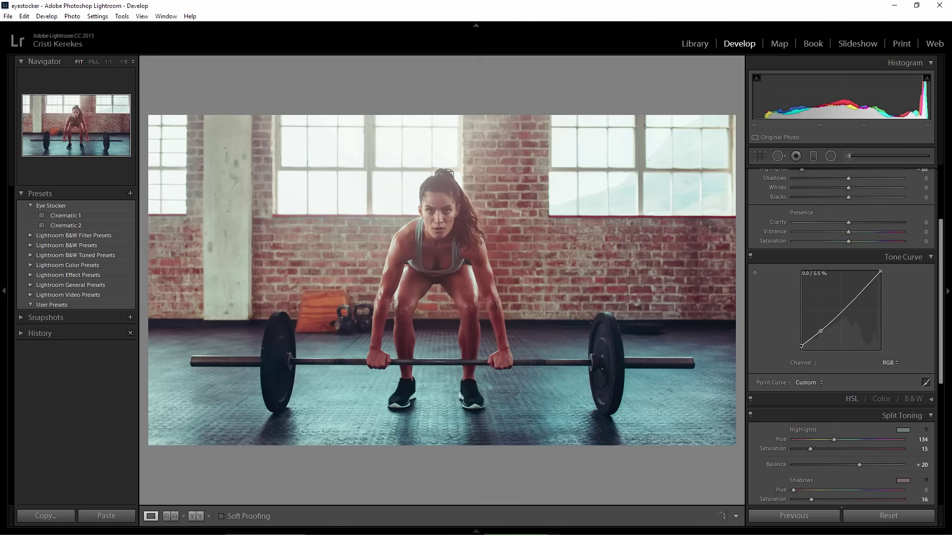
pyautogui.moveTo(802, 337); pyautogui.dragTo(801, 345)
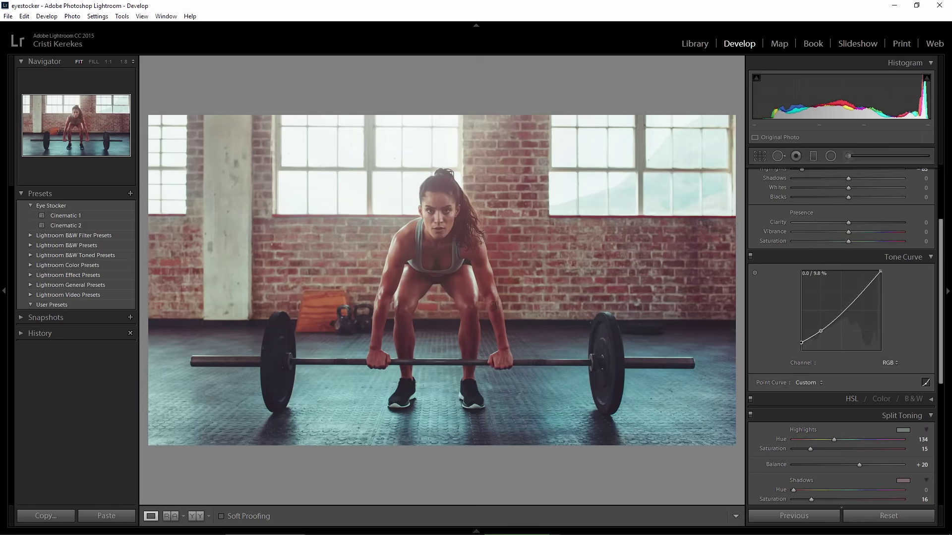
# Compare the tone curve on and off, then set Exposure to +0.50
pyautogui.click(751, 257)
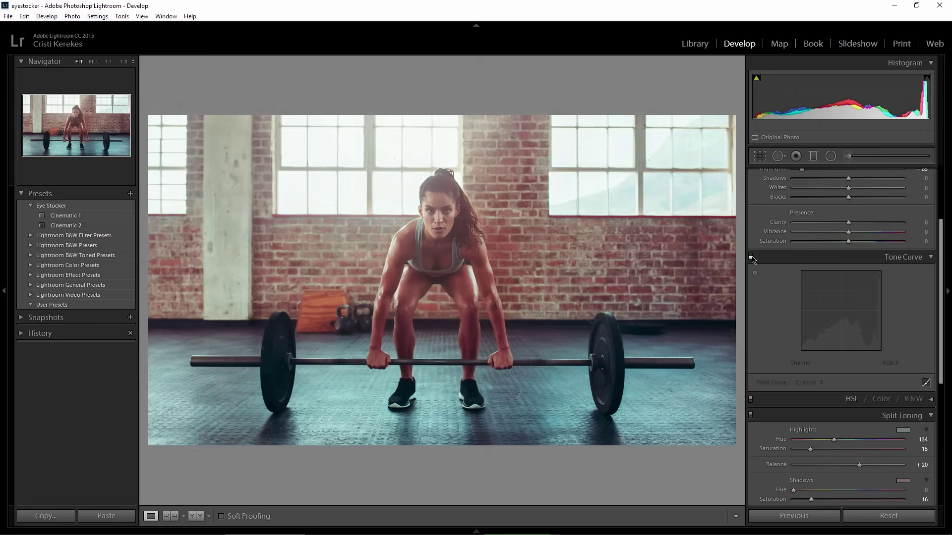
pyautogui.scroll(5, 945, 278)
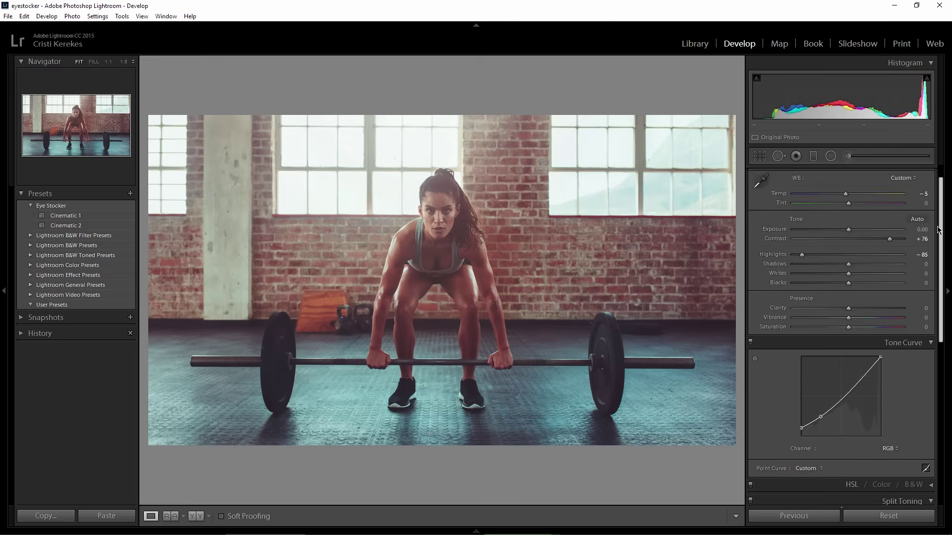
pyautogui.click(920, 255)
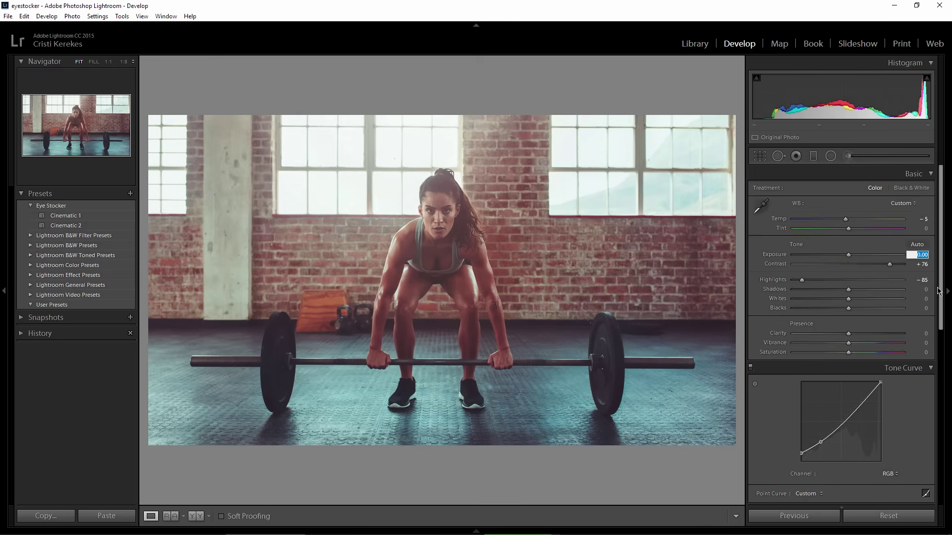
pyautogui.write('0.5')
pyautogui.press('Return')
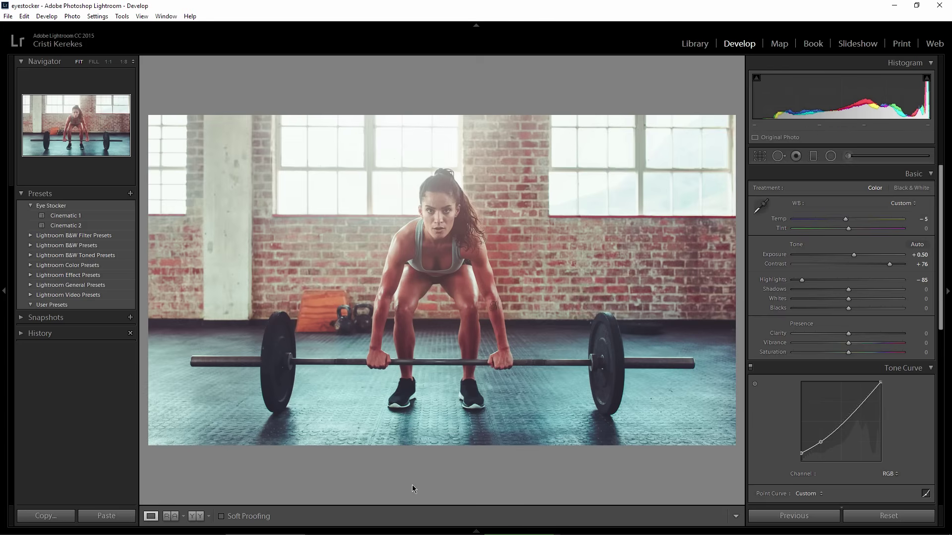
# Flip to the Before view, then show Before/After side by side with side panels hidden
pyautogui.press('\\')
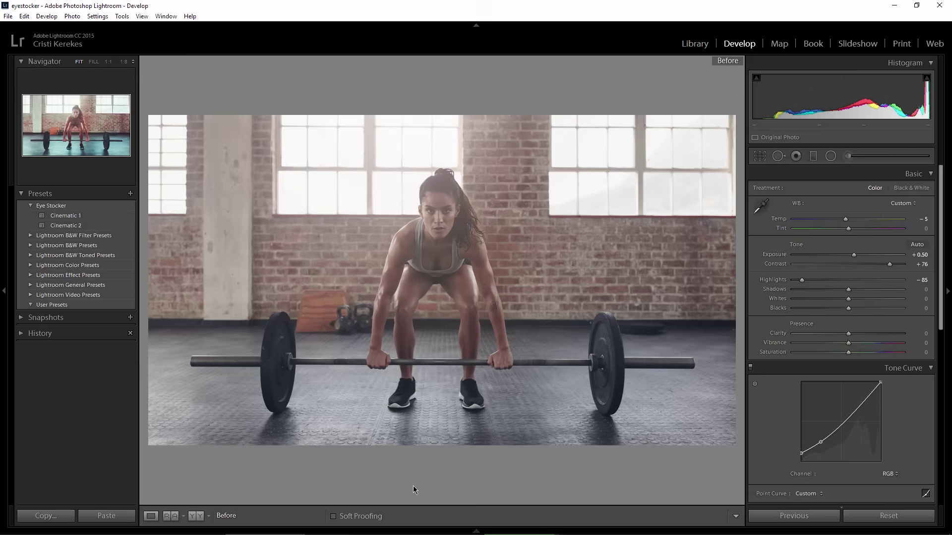
pyautogui.press('\\')
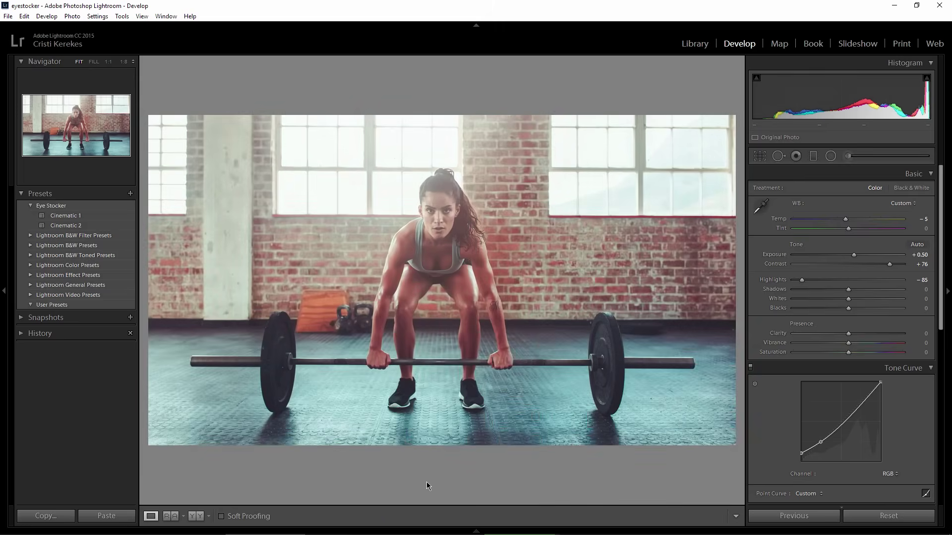
pyautogui.press('\\')
pyautogui.press('\\')
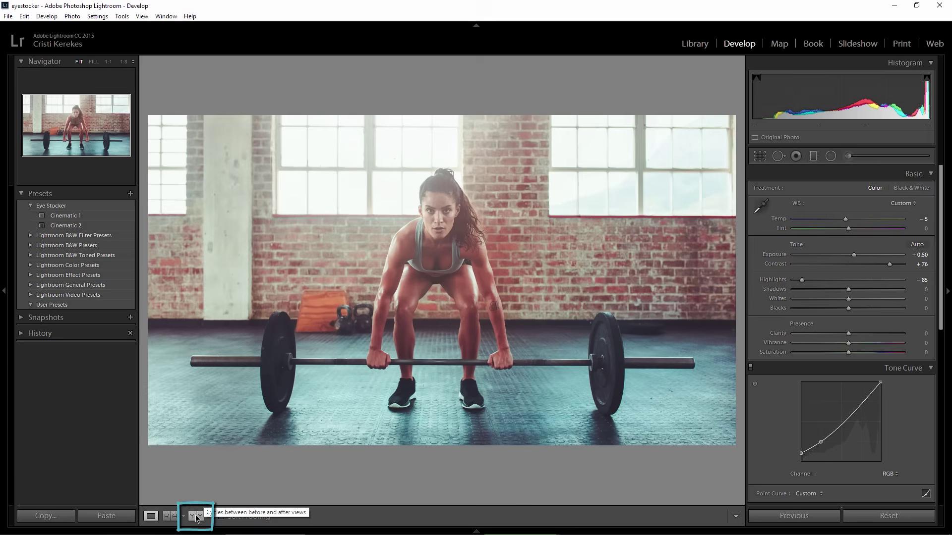
pyautogui.click(196, 516)
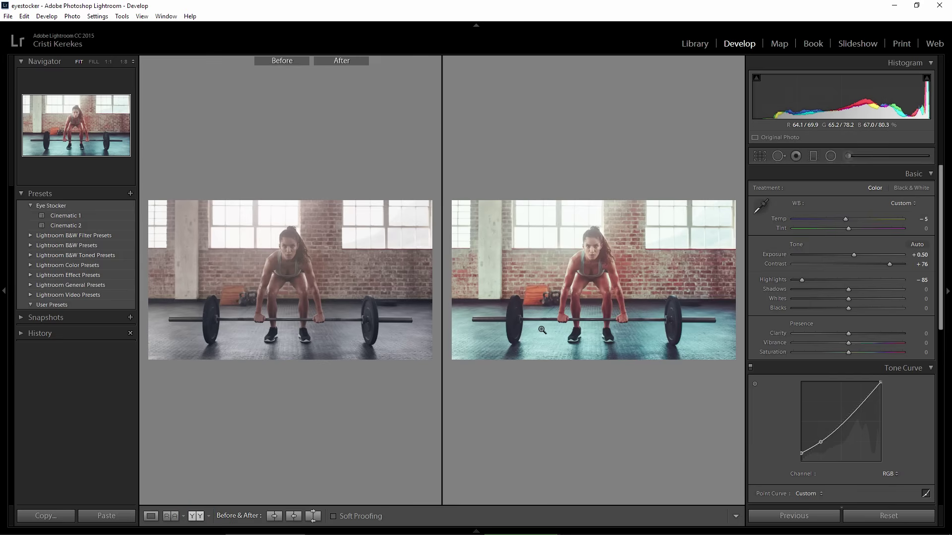
pyautogui.press('Tab')
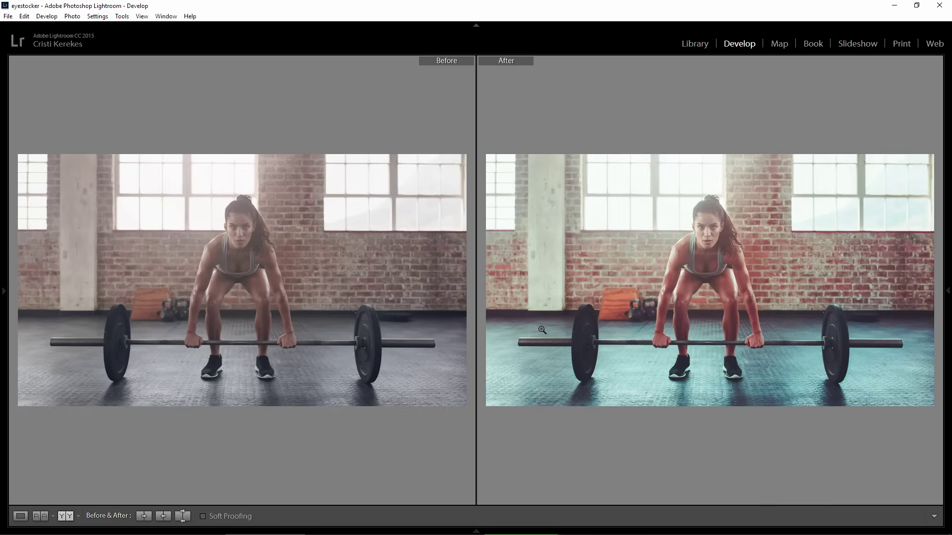